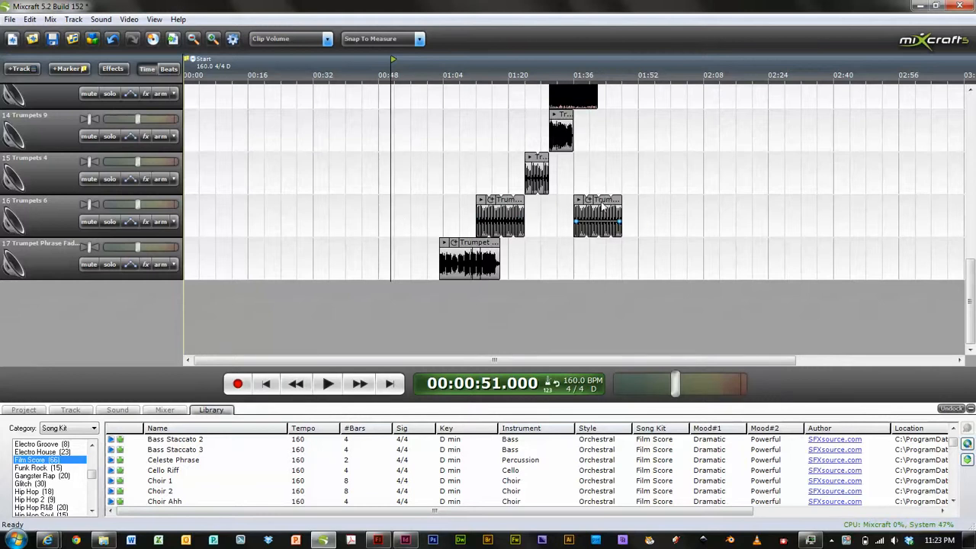
Step: Copy the second Trumpets 6 clip to about 01:53 on the same track, and delete that copy
left_click_drag(614, 202, 693, 202)
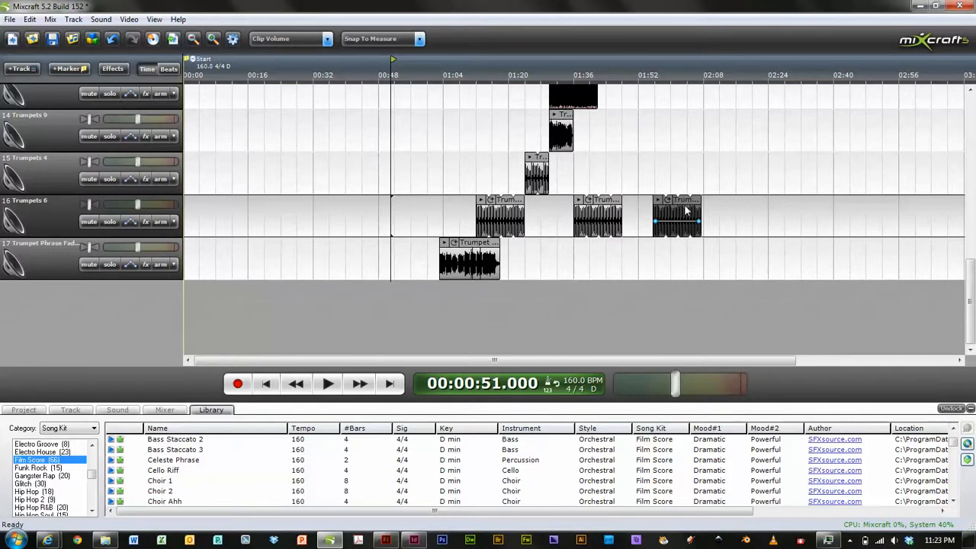
key("Delete")
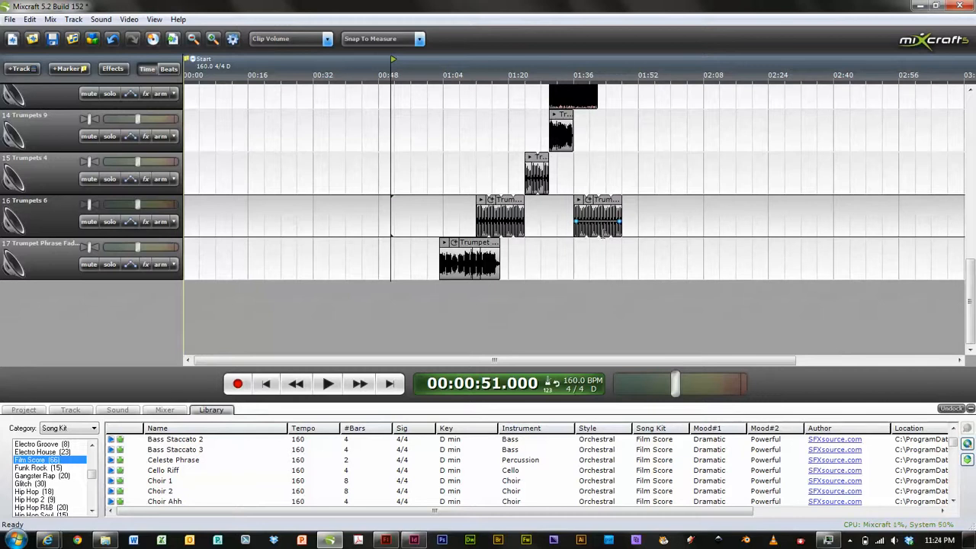
Step: Duplicate the Trumpets 6 track, deleting the first clip from the original and the second clip from the duplicate
right_click(36, 215)
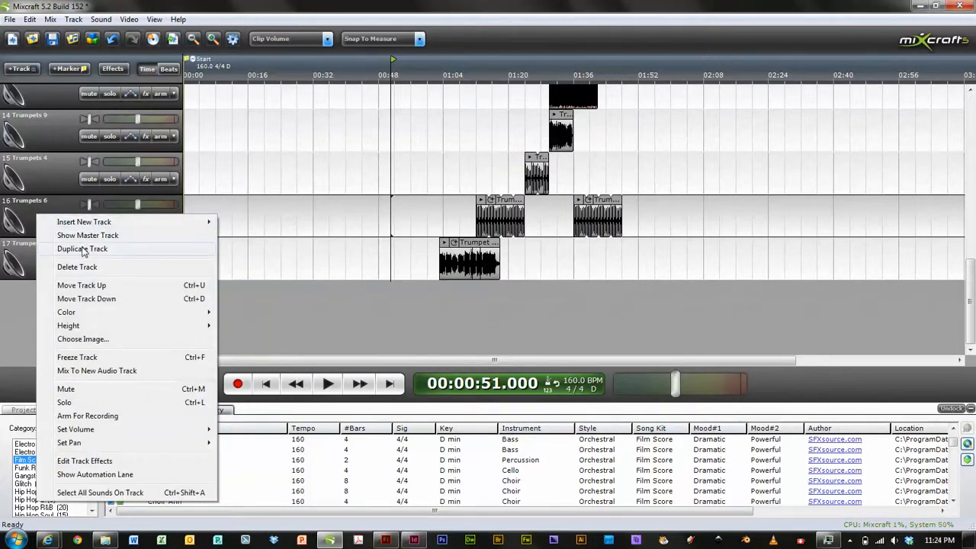
left_click(82, 248)
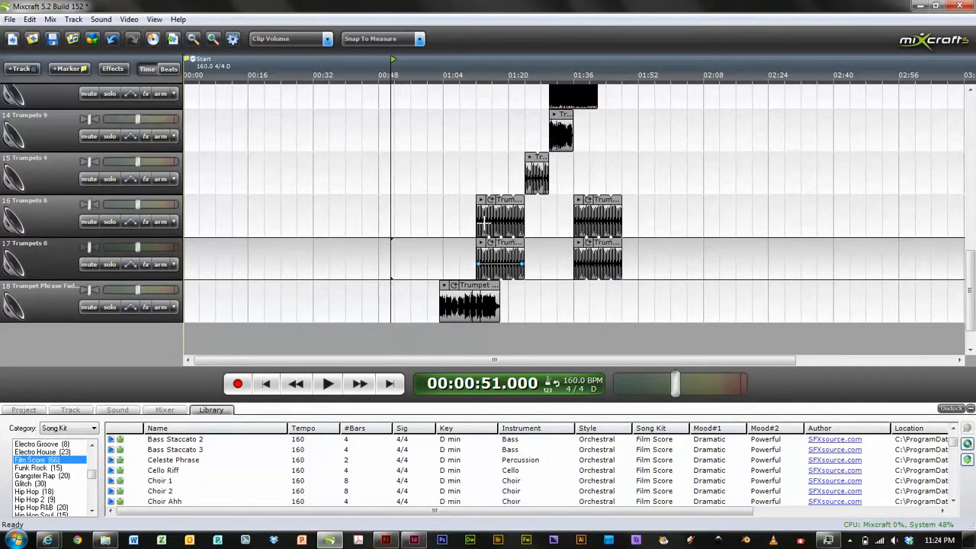
left_click(502, 206)
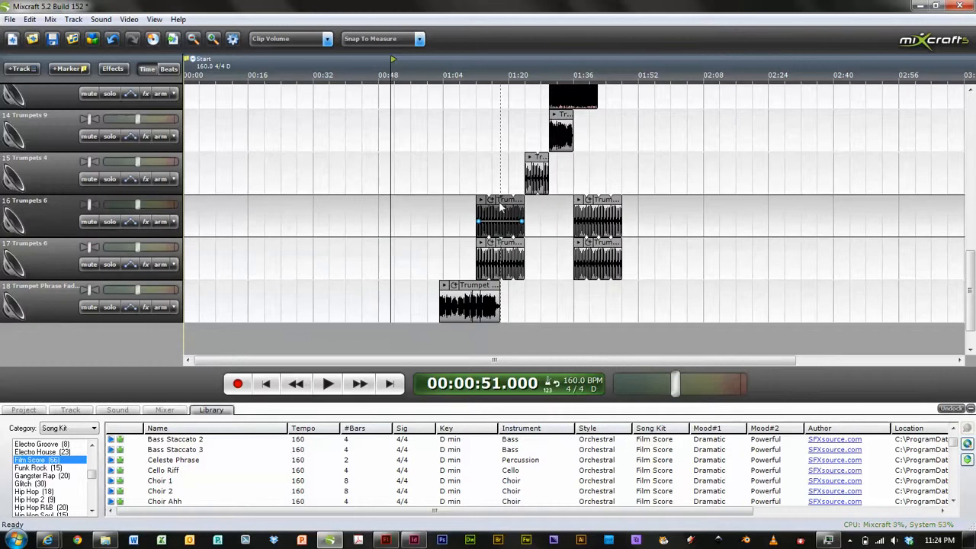
key("Delete")
left_click(598, 257)
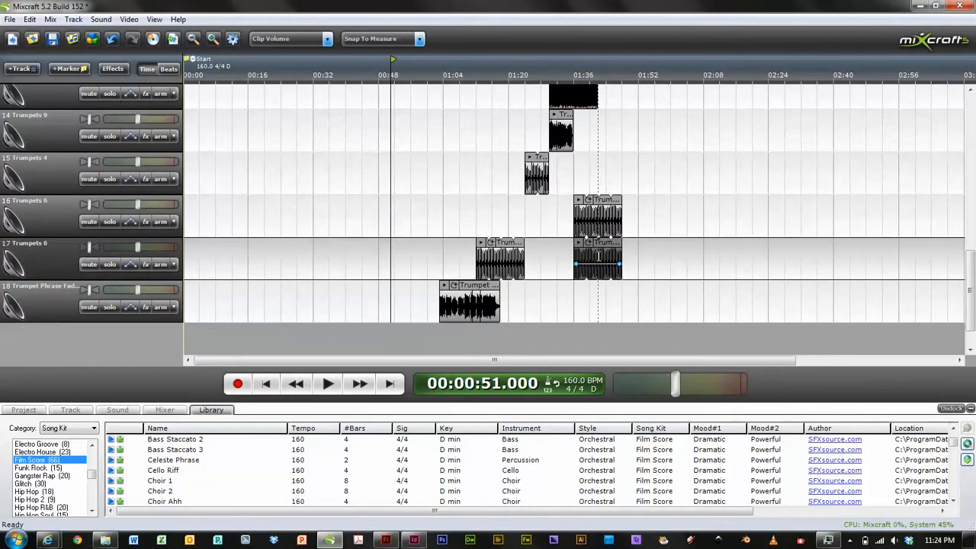
key("Delete")
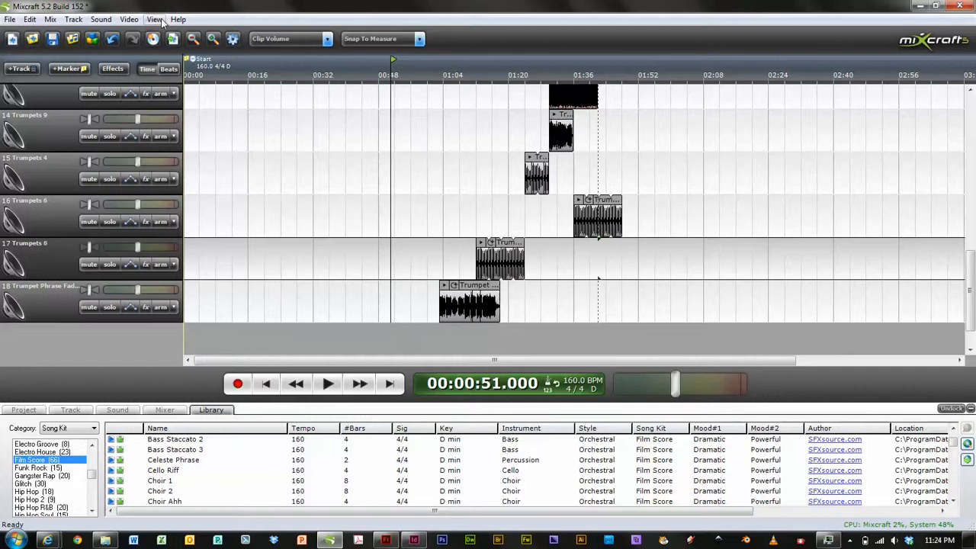
Step: Set the height of all tracks to Small
left_click_drag(972, 303, 973, 271)
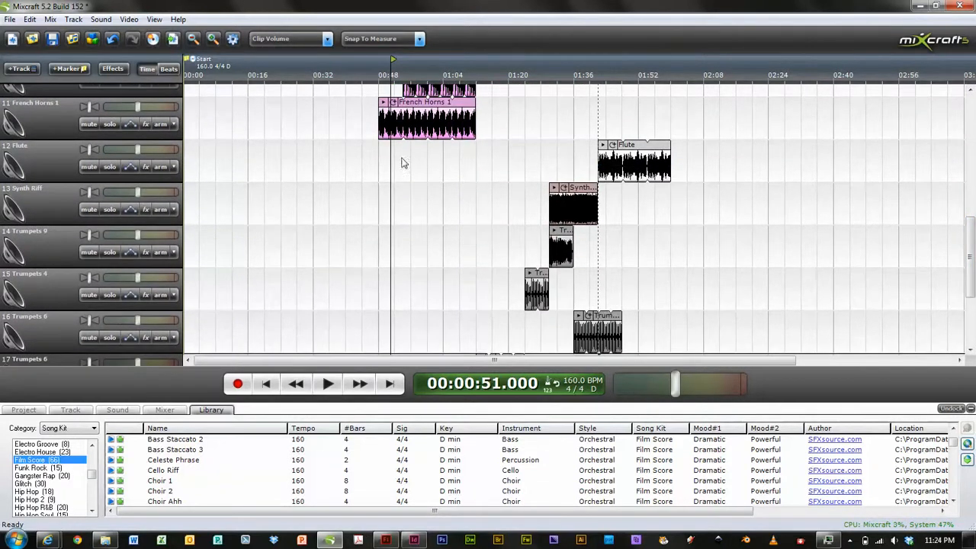
left_click_drag(972, 229, 974, 95)
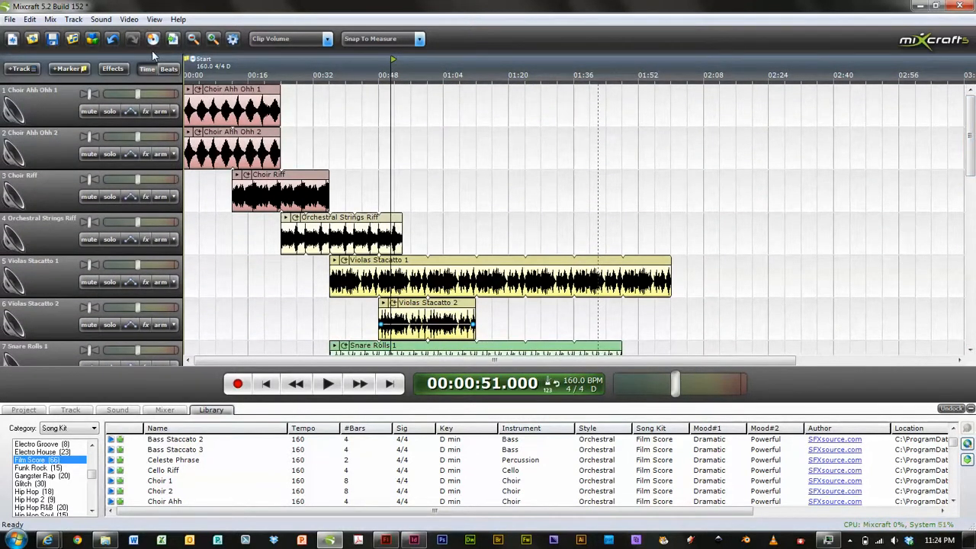
left_click(154, 20)
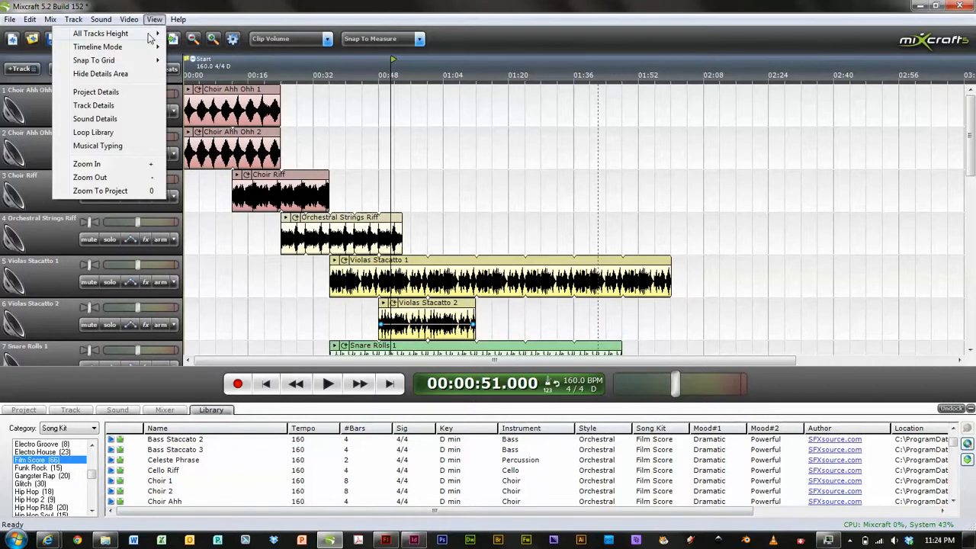
mouse_move(149, 35)
left_click(193, 36)
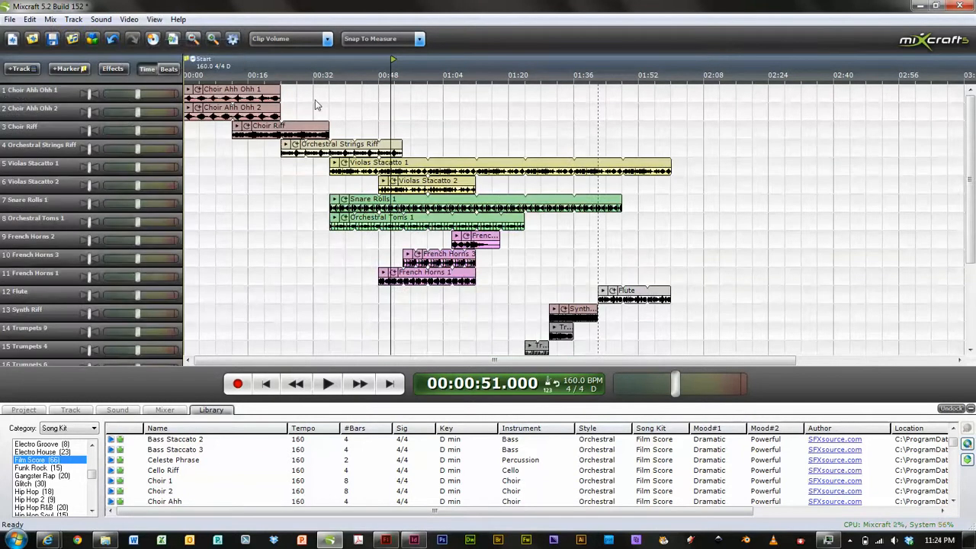
Step: Play the project from 01:31.500 and raise the Flute track's volume almost to maximum during playback
mouse_move(972, 239)
left_mouse_down()
mouse_move(974, 290)
mouse_move(973, 207)
mouse_move(973, 276)
mouse_move(974, 225)
left_mouse_up()
left_click(638, 298)
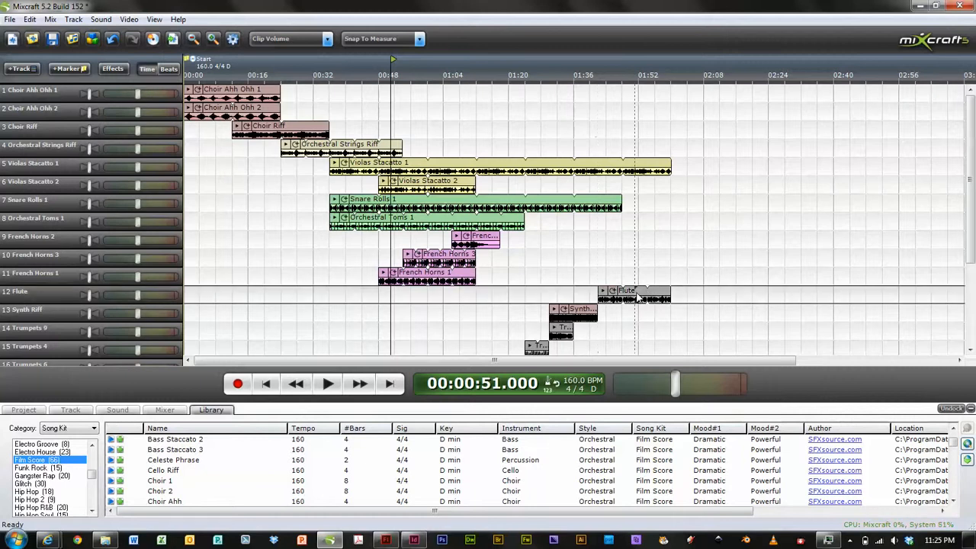
left_click(555, 62)
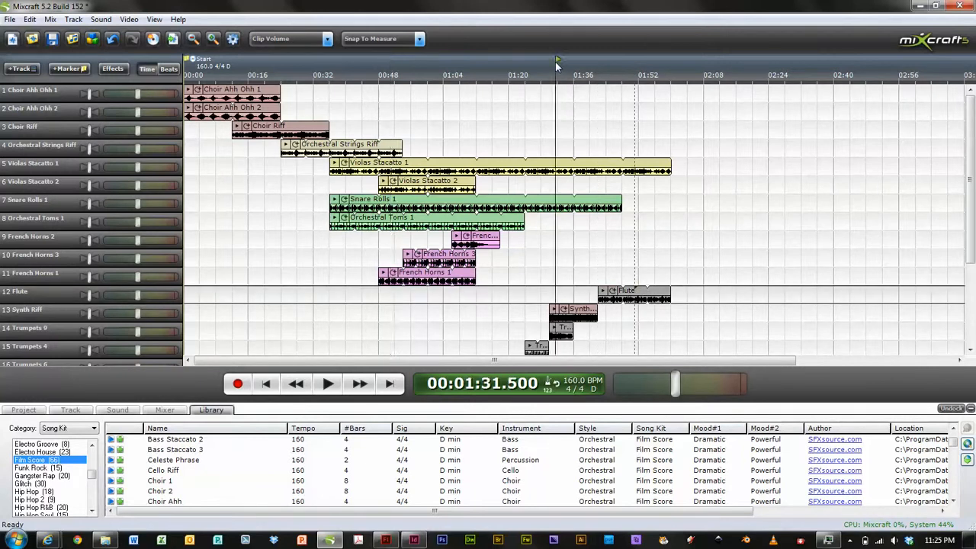
key("space")
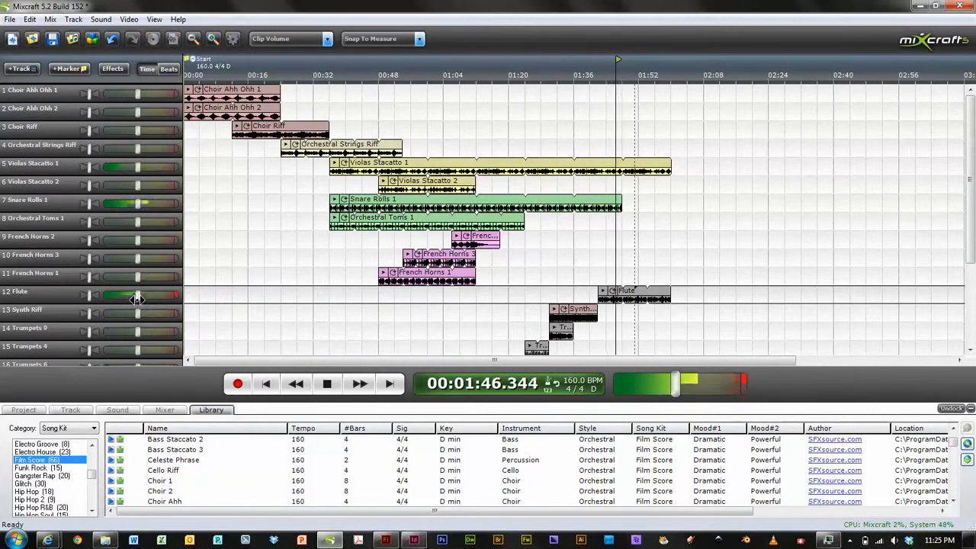
left_click_drag(137, 295, 197, 295)
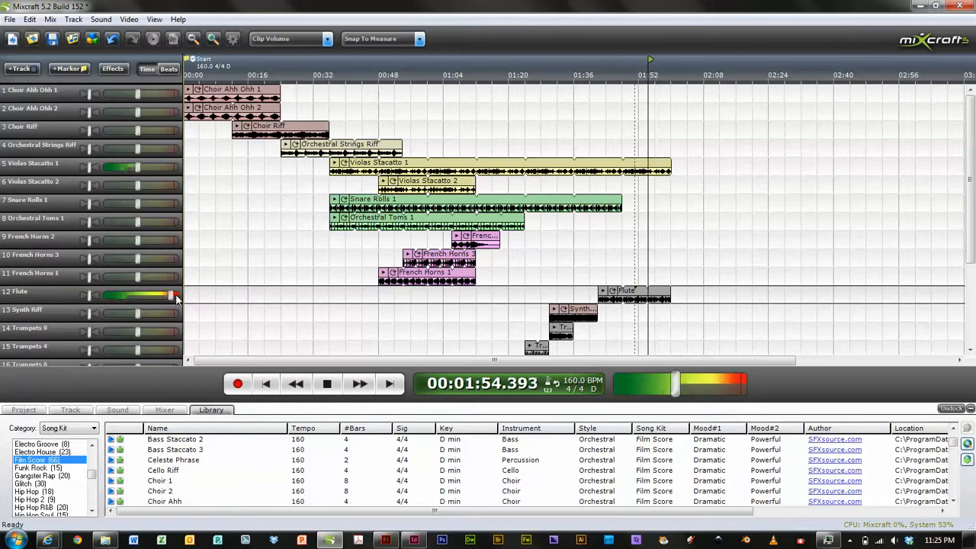
mouse_move(171, 296)
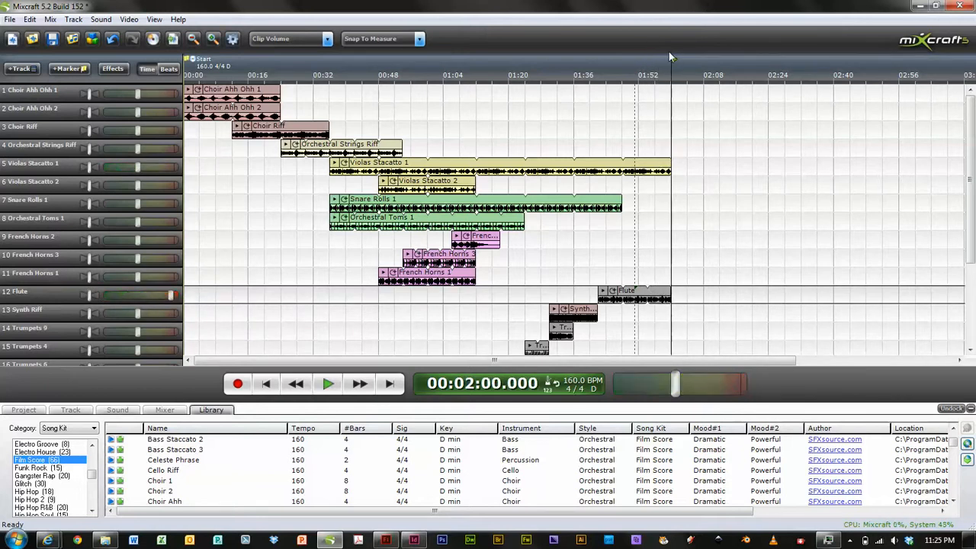
Step: Play the flute section from 01:41.700, trying different pan positions on the Flute track and returning its pan to centre
left_click(631, 65)
left_click(597, 69)
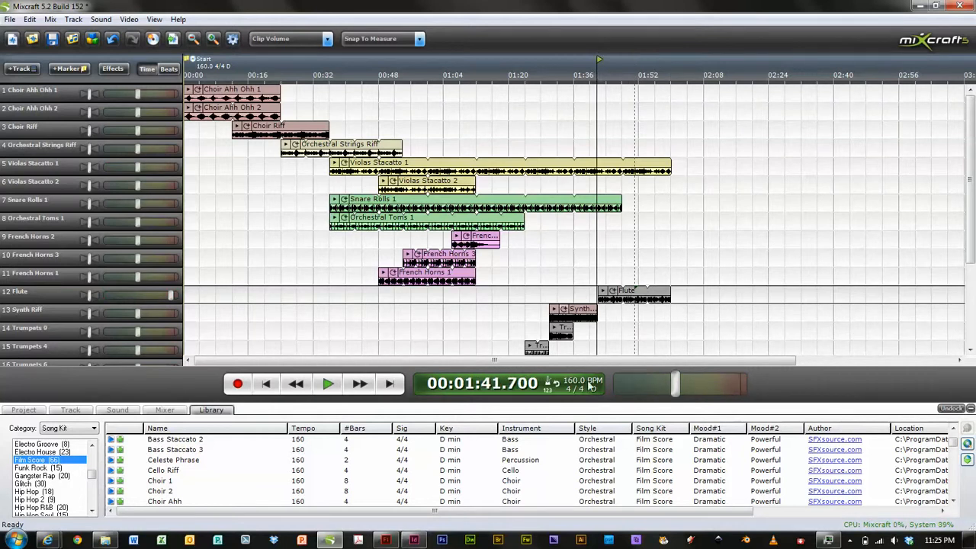
left_click(328, 386)
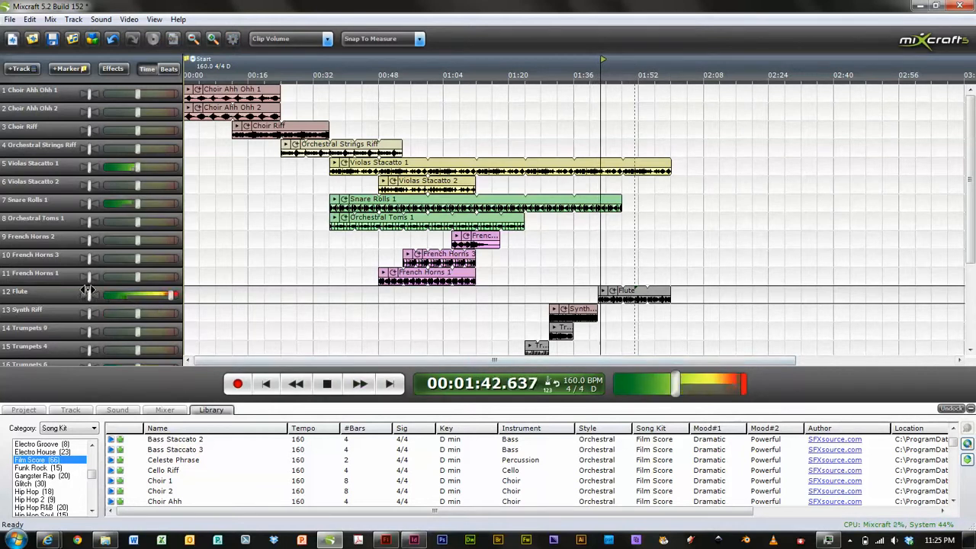
left_click_drag(89, 295, 214, 303)
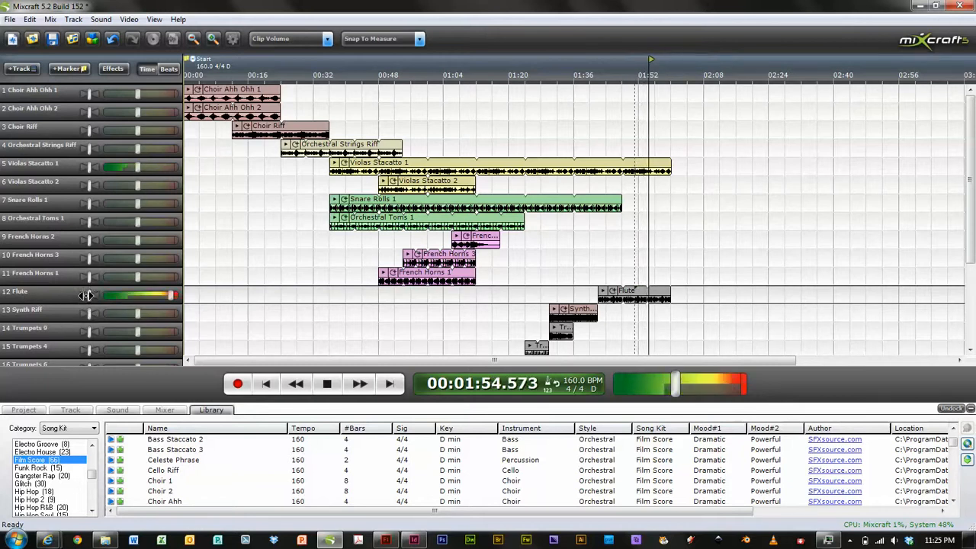
left_click_drag(67, 296, 100, 295)
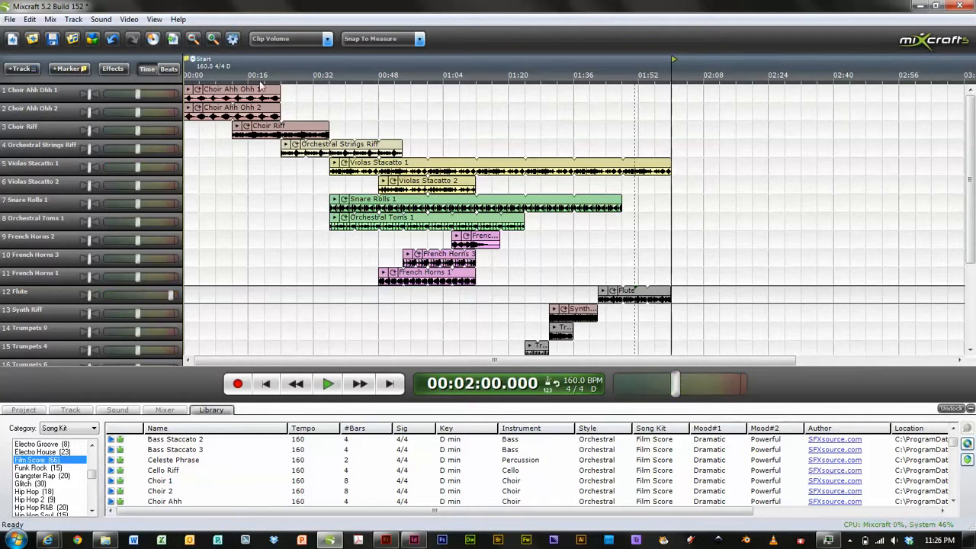
Step: Set the height of all tracks to Large
left_click(154, 19)
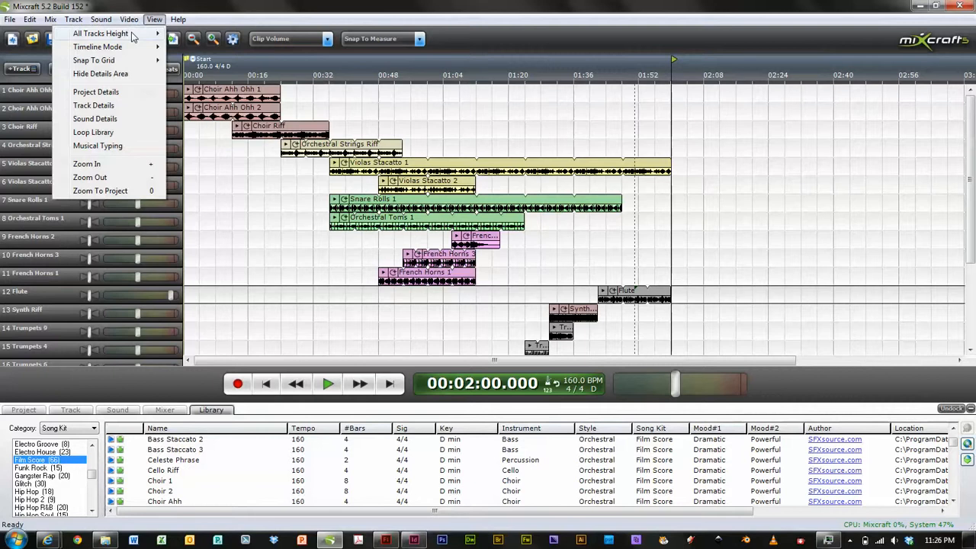
mouse_move(134, 37)
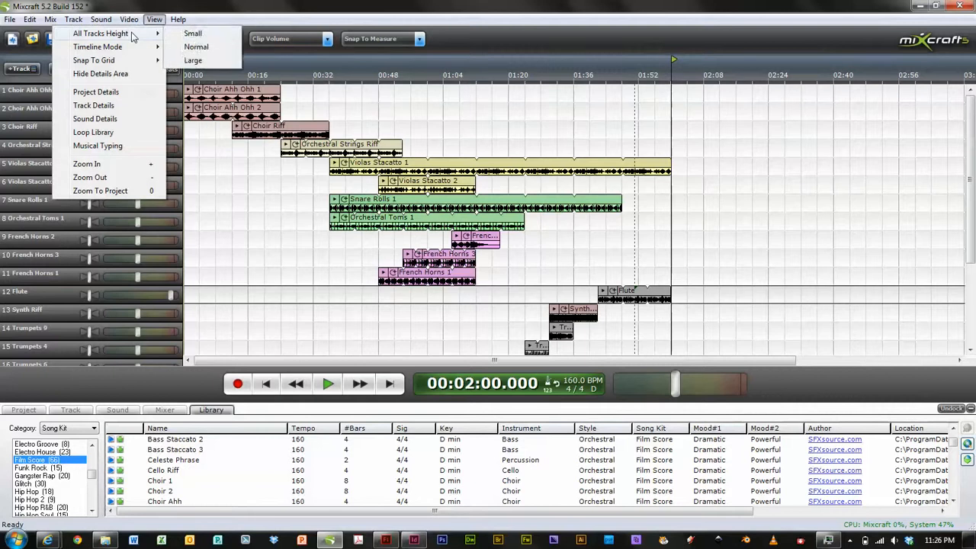
left_click(193, 61)
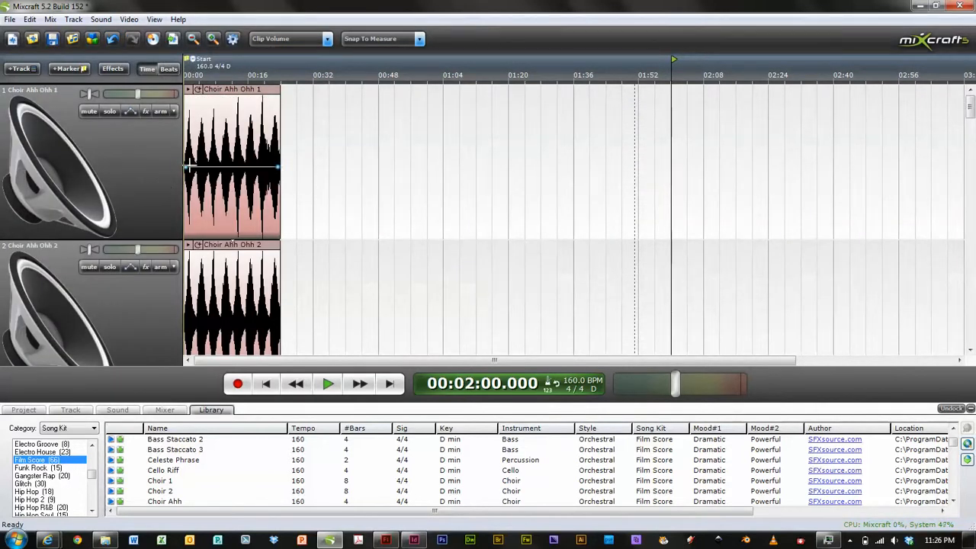
Step: Set the height of all tracks to Normal
left_click(155, 19)
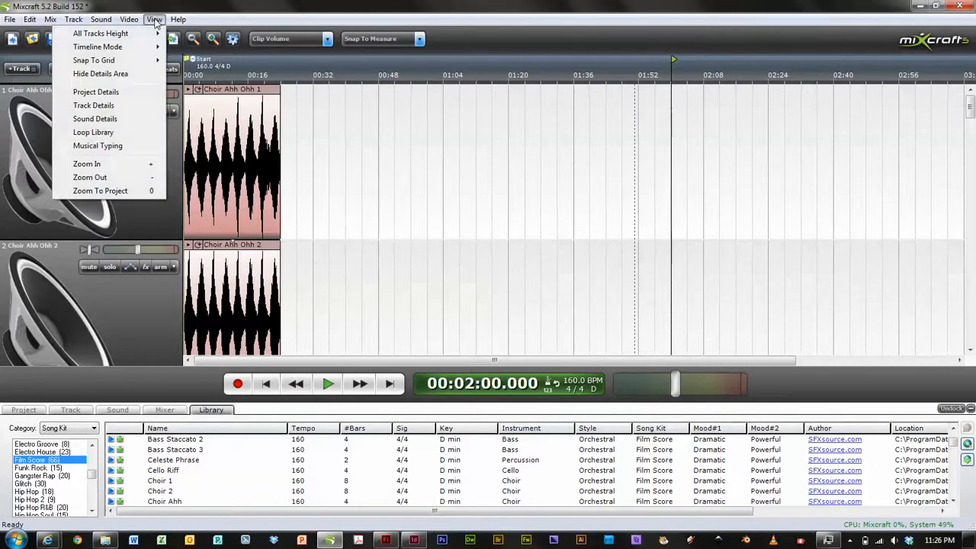
mouse_move(149, 33)
left_click(193, 45)
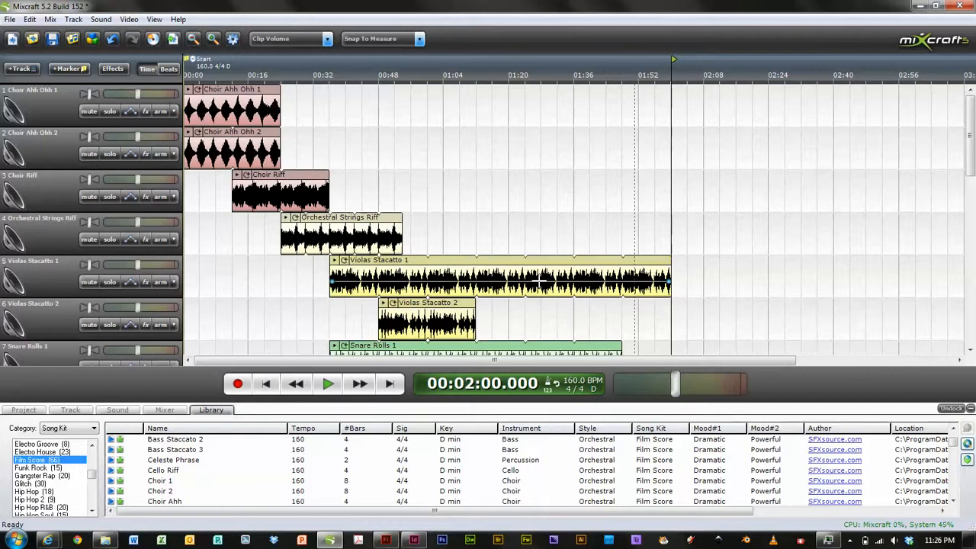
Step: Play from 00:39.750, solo Violas Stacatto 1 and add Violas Stacatto 2 to the solo, and turn both solos off
left_click(345, 74)
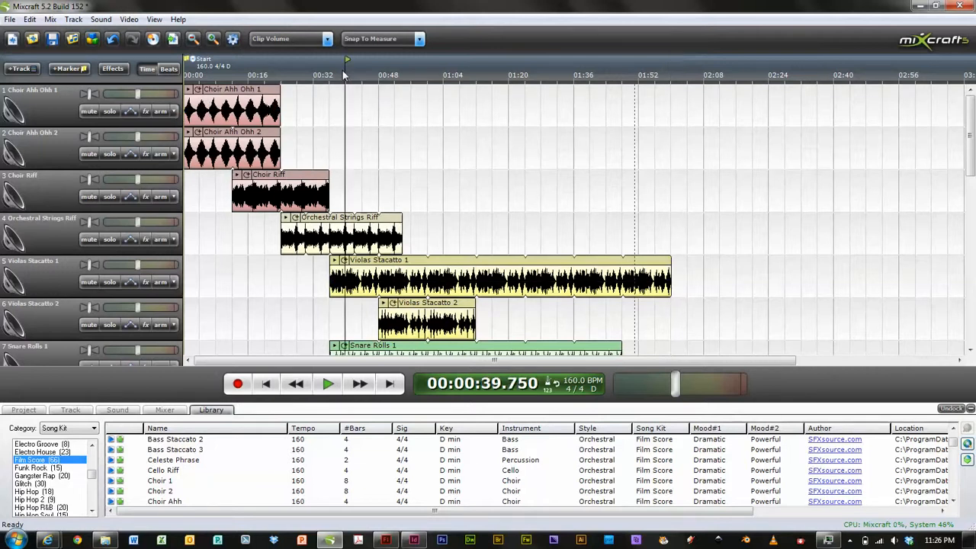
key("space")
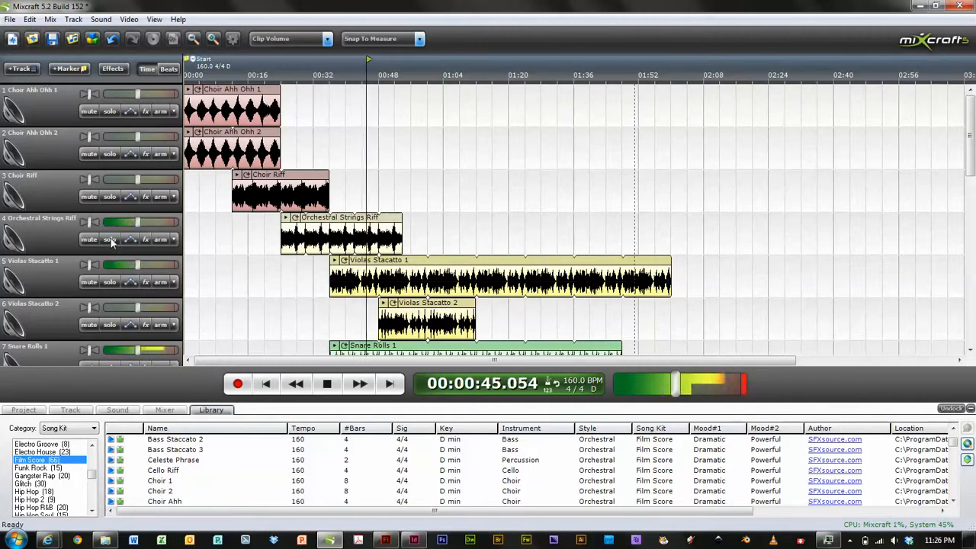
left_click(110, 282)
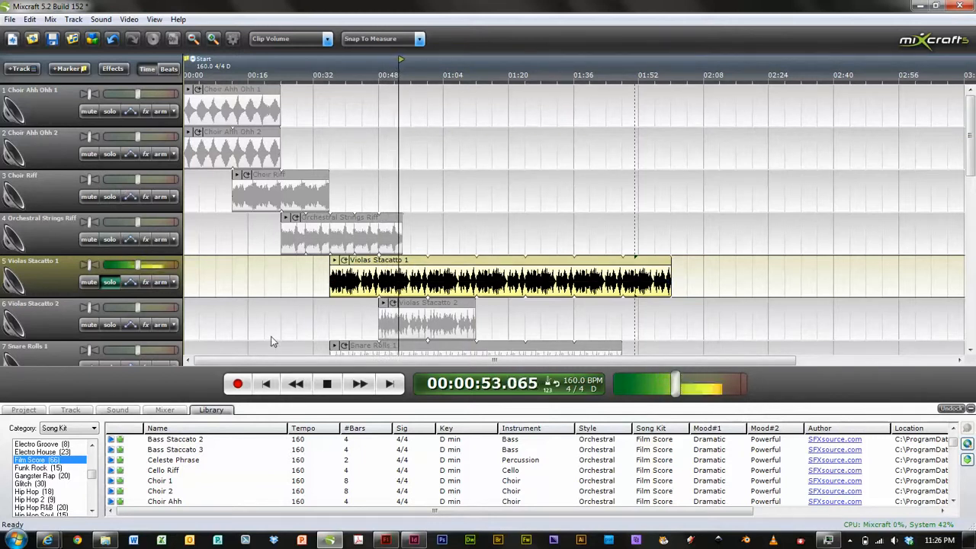
left_click(109, 325)
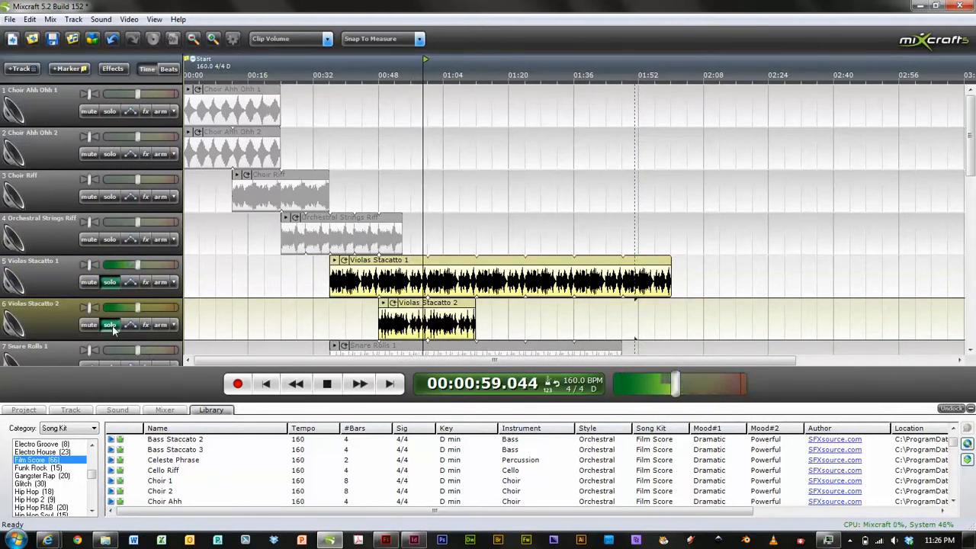
left_click(113, 328)
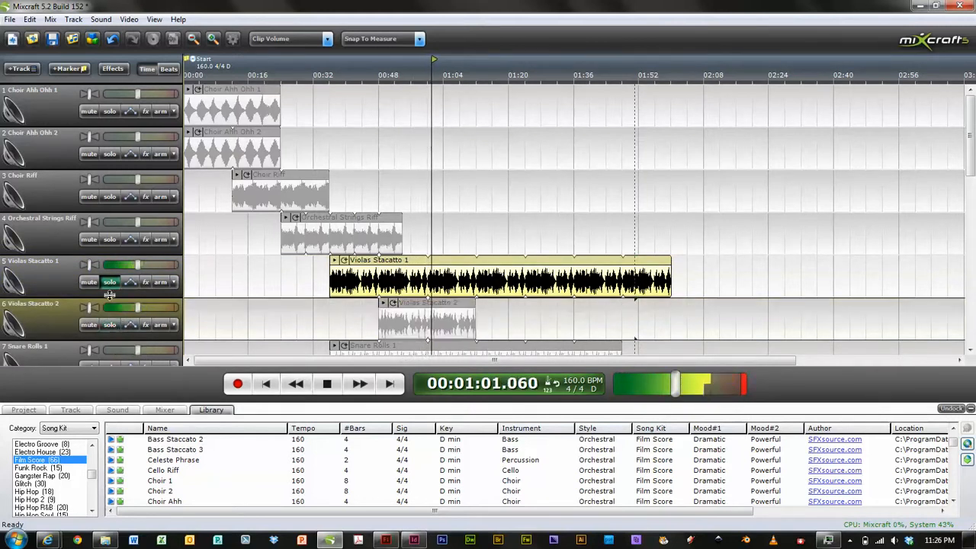
left_click(110, 282)
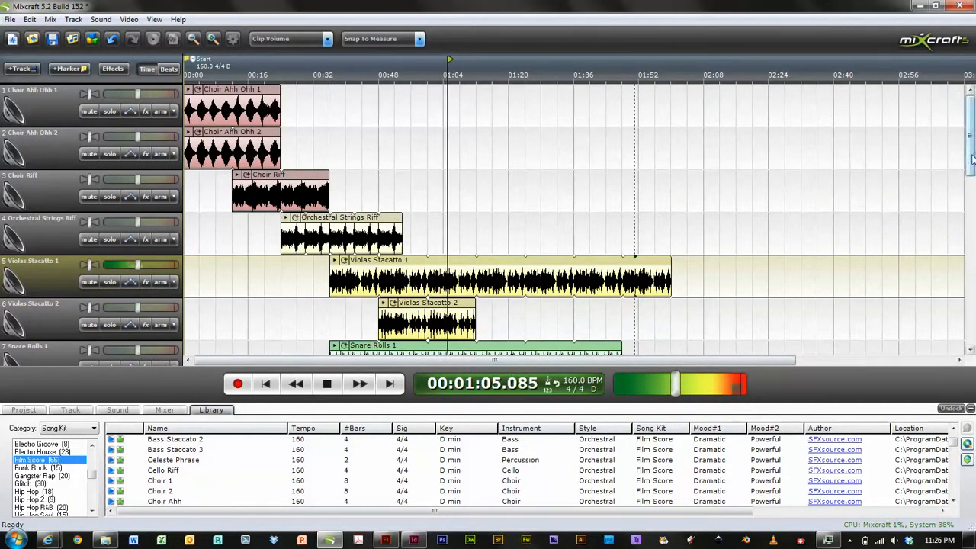
Step: Mute the Orchestral Toms 1 and Snare Rolls 1 tracks while the project plays from around 01:07.888
scroll(492, 134, "down", 3)
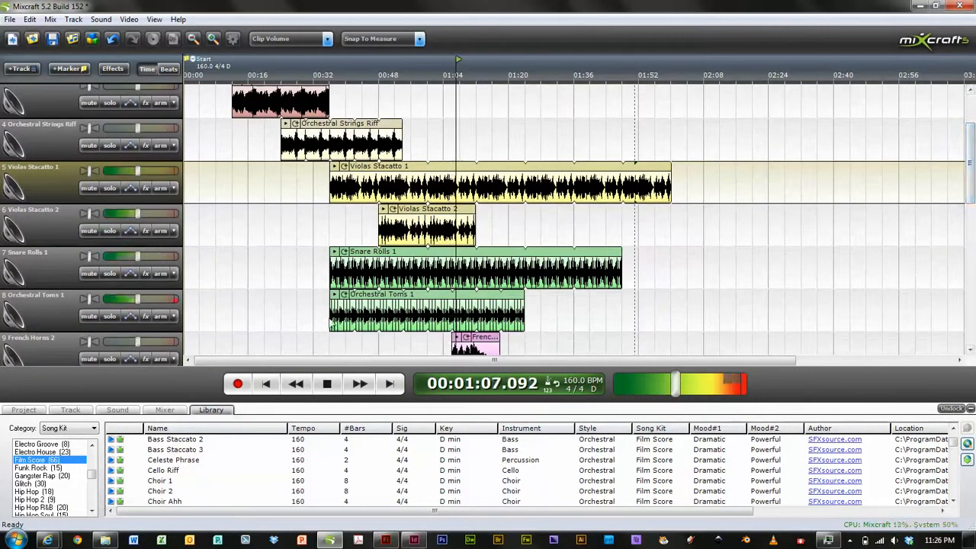
key("space")
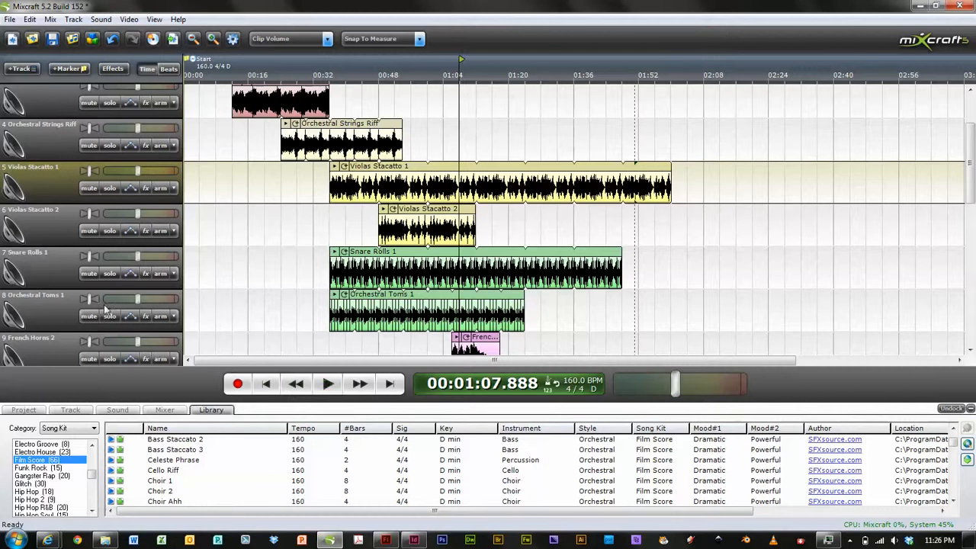
left_click(327, 383)
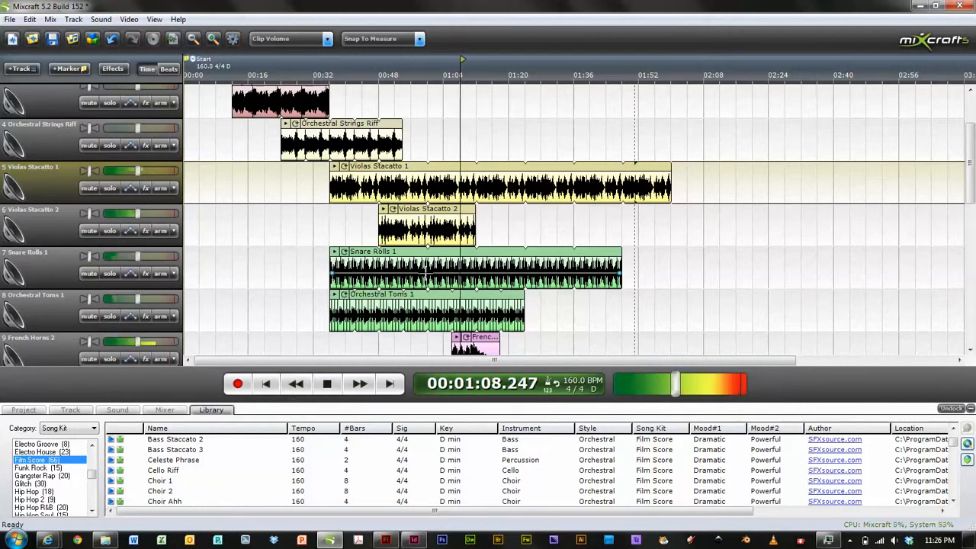
left_click(90, 316)
left_click(88, 274)
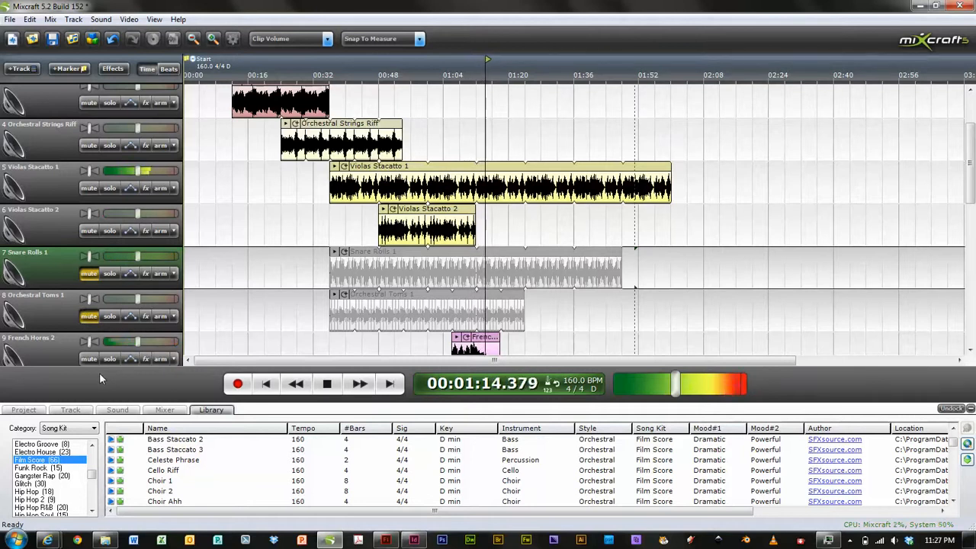
Step: Unmute the Snare Rolls 1 and Orchestral Toms 1 tracks during playback, and stop the project
left_click(89, 273)
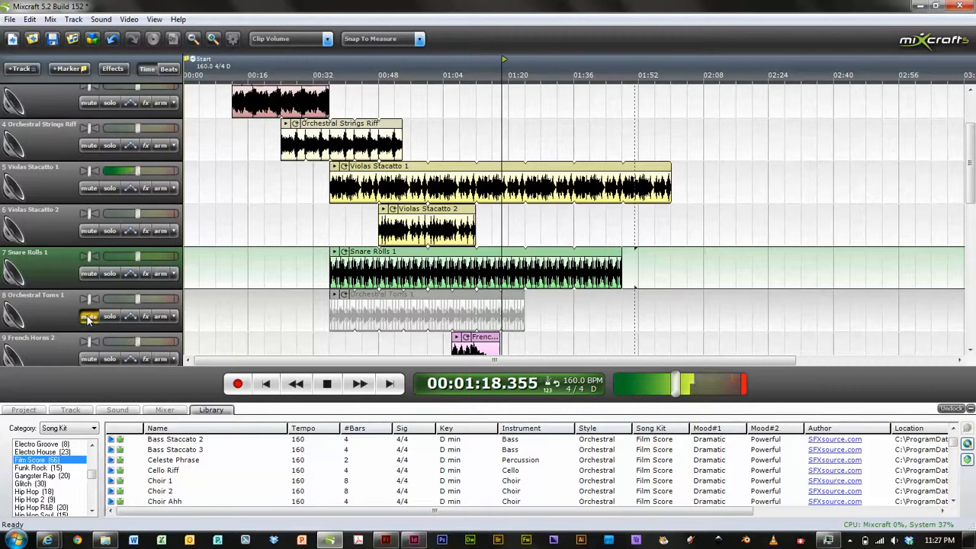
left_click(88, 316)
left_click(326, 383)
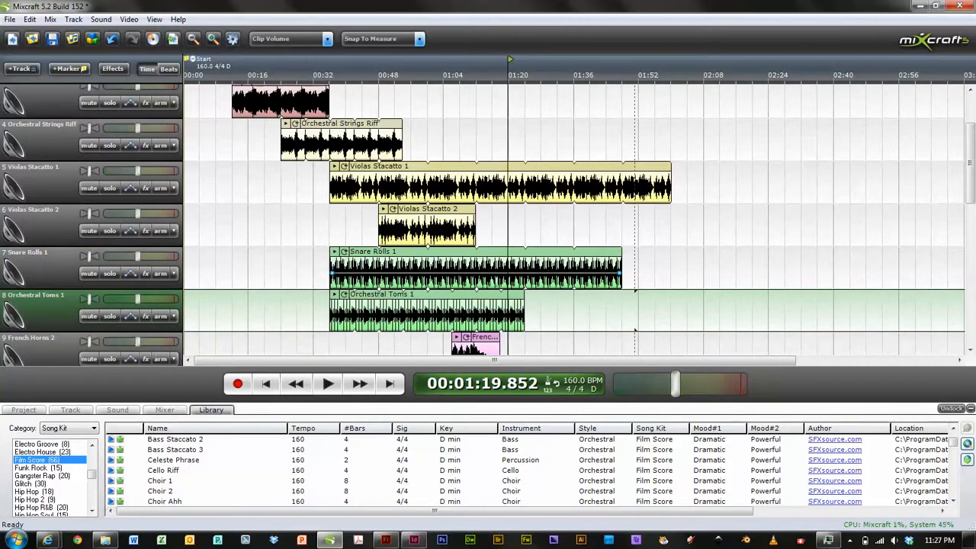
Step: Show Orchestral Toms 1's Track Volume automation, add points near 01:03, 01:18 and 01:31, and try lowering and raising the middle one
mouse_move(542, 271)
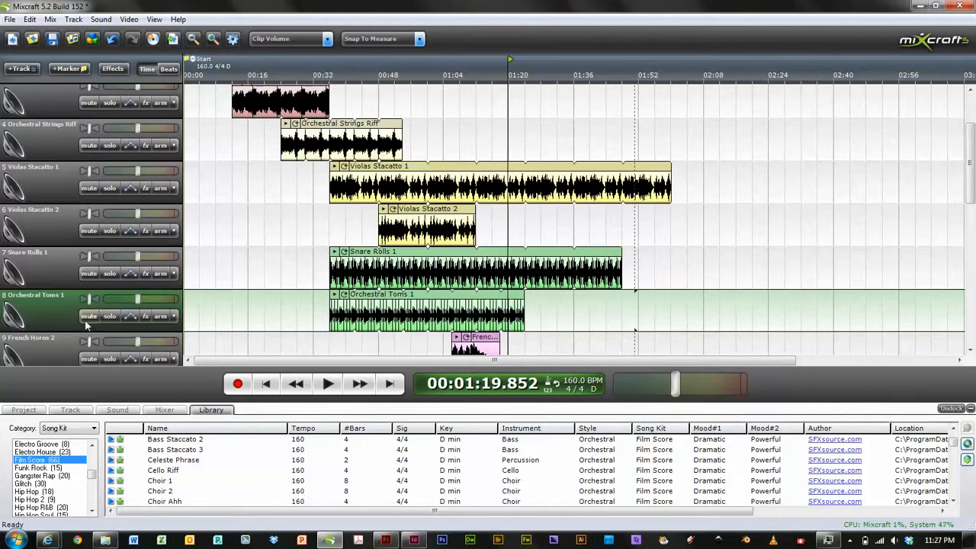
left_click(131, 315)
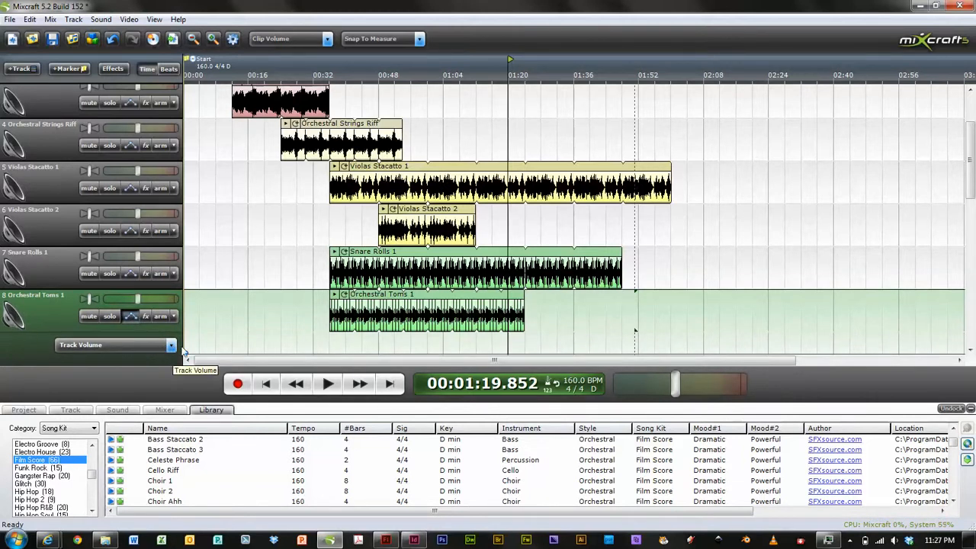
left_click_drag(972, 183, 972, 219)
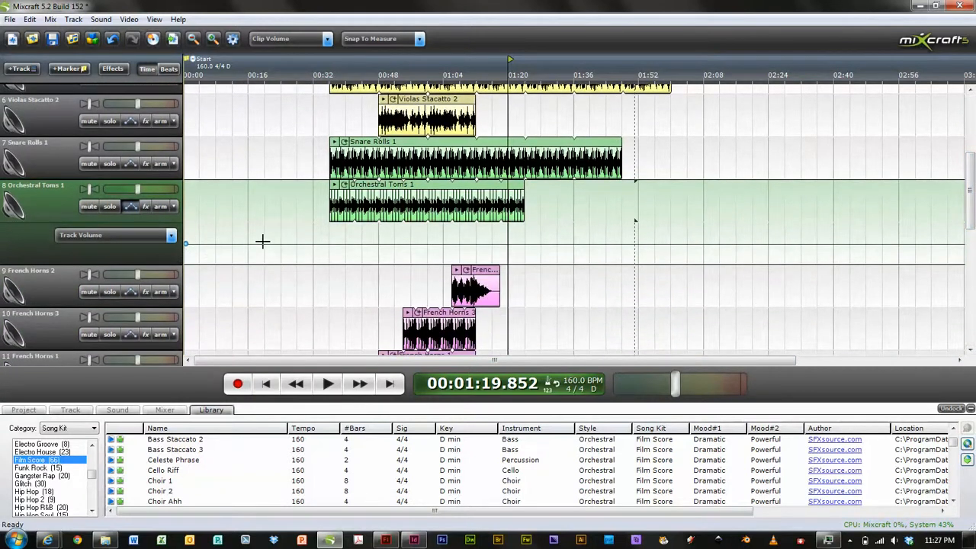
left_click(439, 244)
left_click(555, 244)
mouse_move(500, 244)
left_mouse_down()
mouse_move(501, 275)
mouse_move(500, 261)
left_mouse_up()
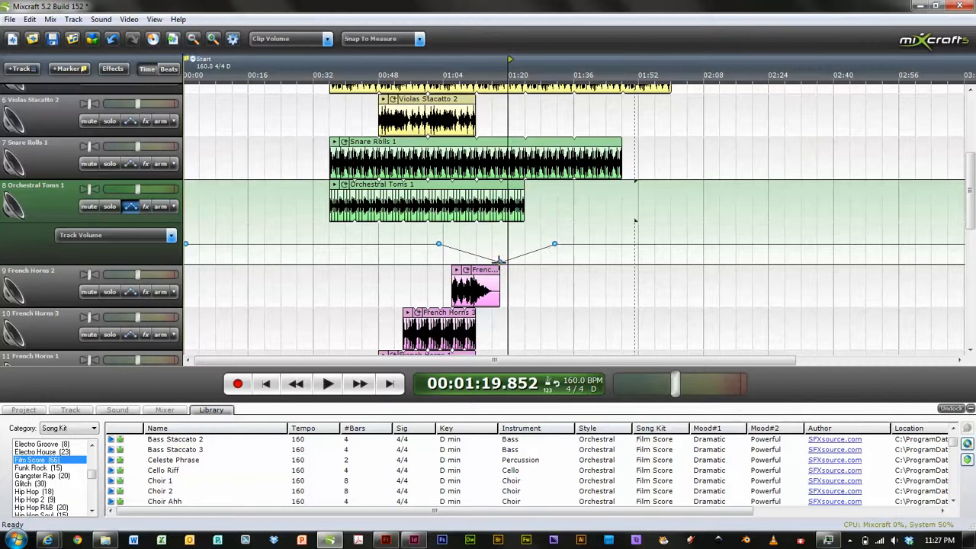
left_click_drag(499, 262, 499, 225)
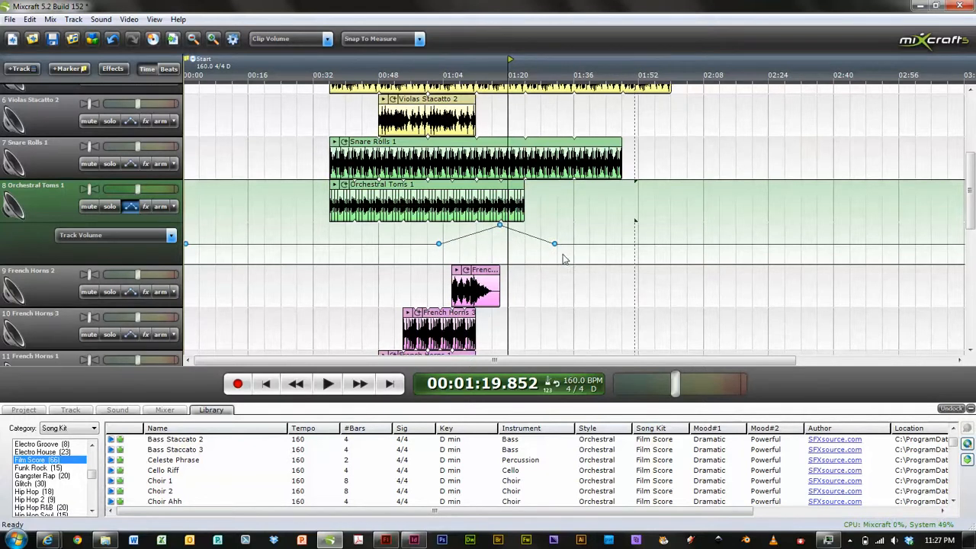
left_click_drag(500, 227, 501, 247)
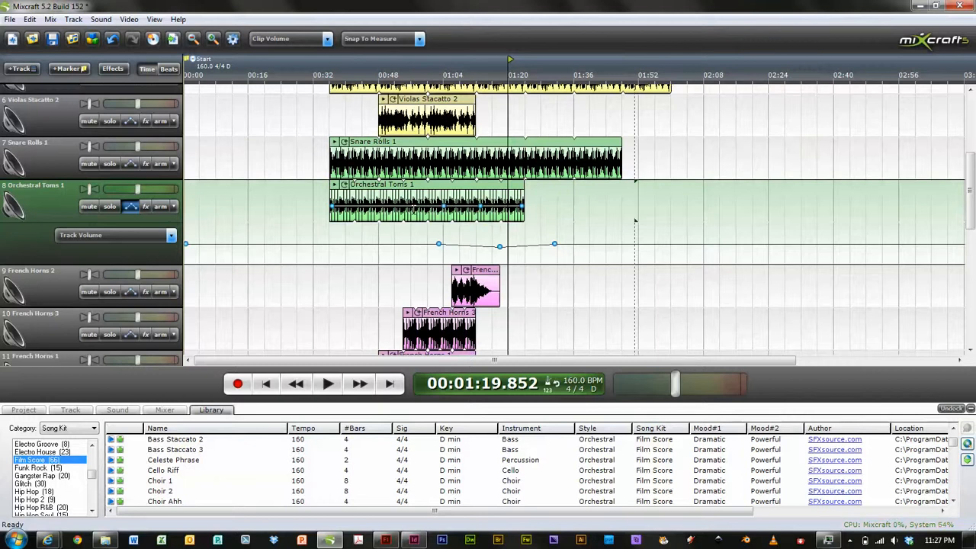
Step: Try lowering and raising the clip volume point near 01:04 in the Orchestral Toms 1 clip, up to 200%
mouse_move(442, 206)
left_mouse_down()
mouse_move(445, 228)
mouse_move(445, 219)
left_mouse_up()
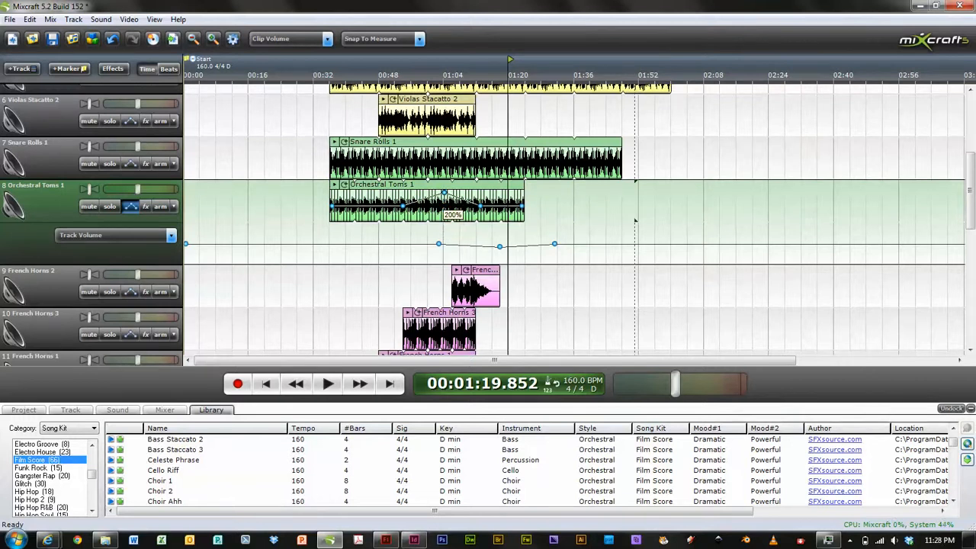
mouse_move(446, 200)
left_mouse_down()
mouse_move(448, 229)
mouse_move(444, 207)
left_mouse_up()
left_click_drag(490, 237, 488, 237)
Step: Undo the volume point edits on Orchestral Toms 1 and hide the track's automation lane
key("ctrl+z")
key("ctrl+z")
key("ctrl+z")
key("ctrl+z")
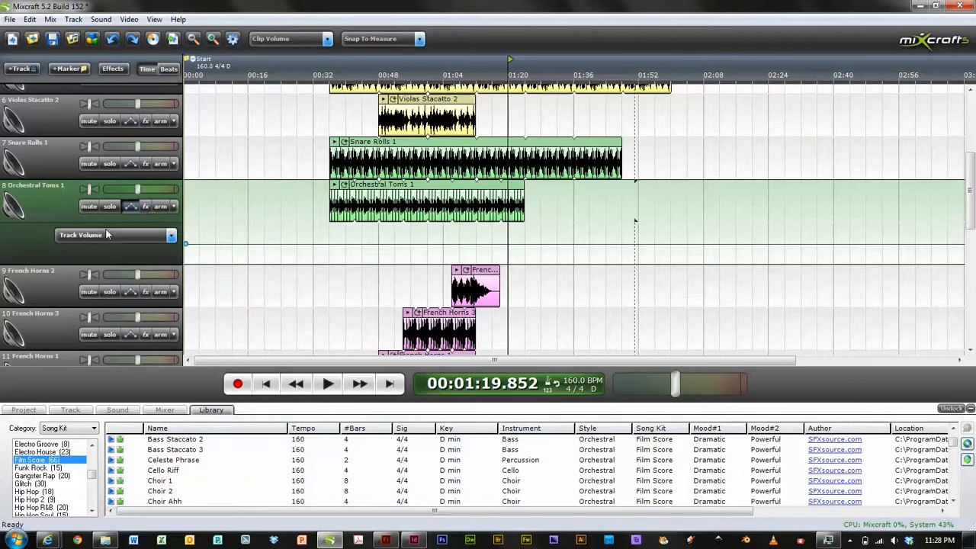
left_click(131, 206)
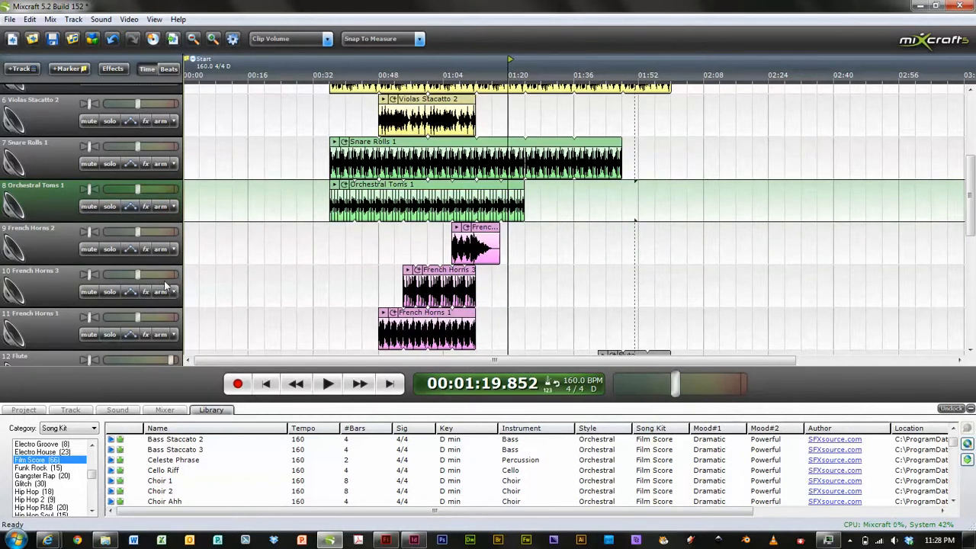
Step: Set the height of all tracks to small so more of them fit in the workspace
left_click_drag(971, 189, 961, 120)
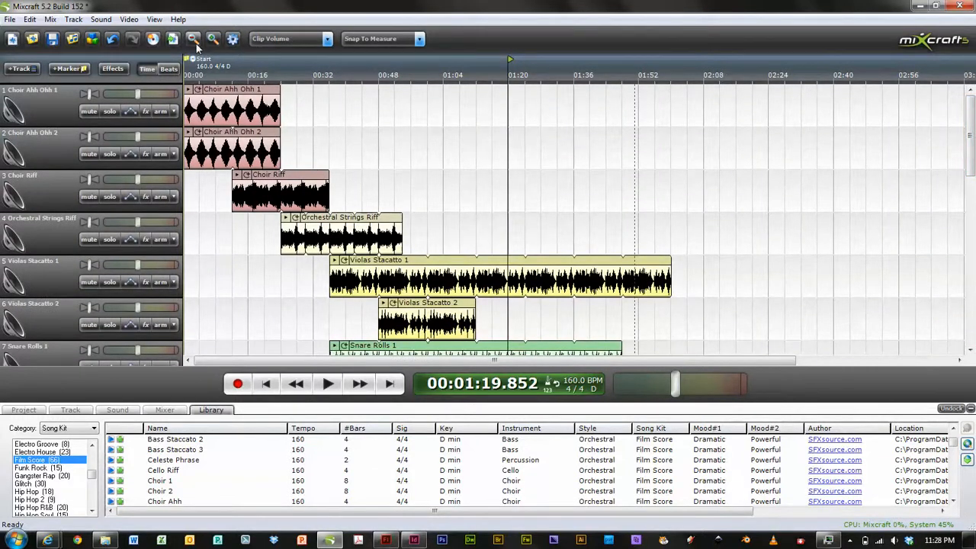
left_click(154, 19)
mouse_move(127, 36)
left_click(192, 42)
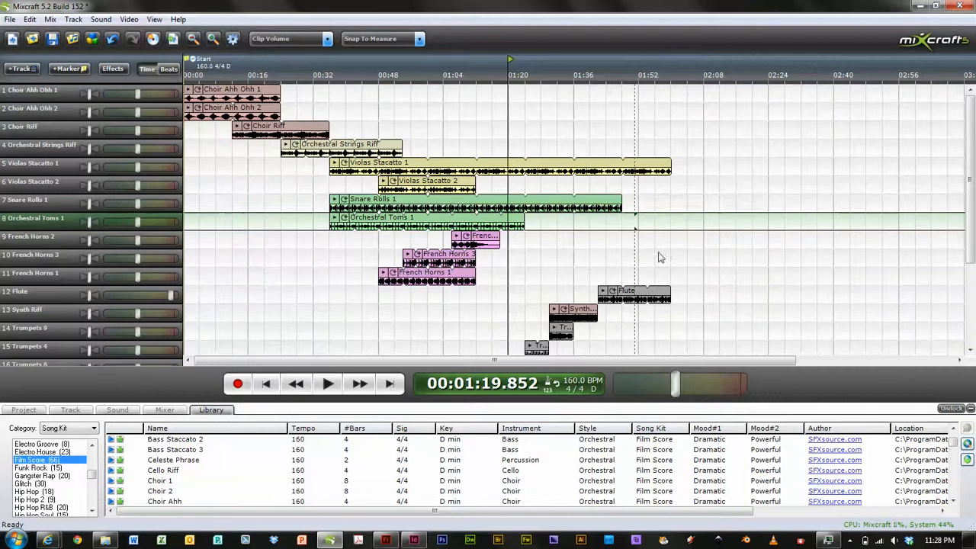